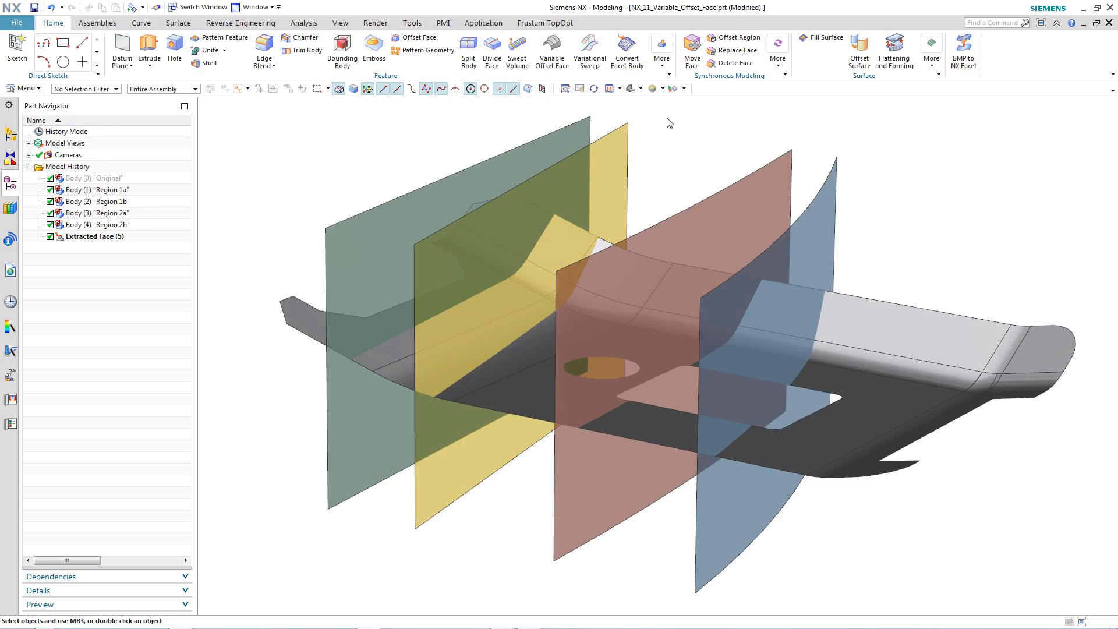
# Start a Variable Offset Face on the panel's tangent faces with the blue, red and yellow sheets as region boundaries.
pyautogui.click(554, 54)
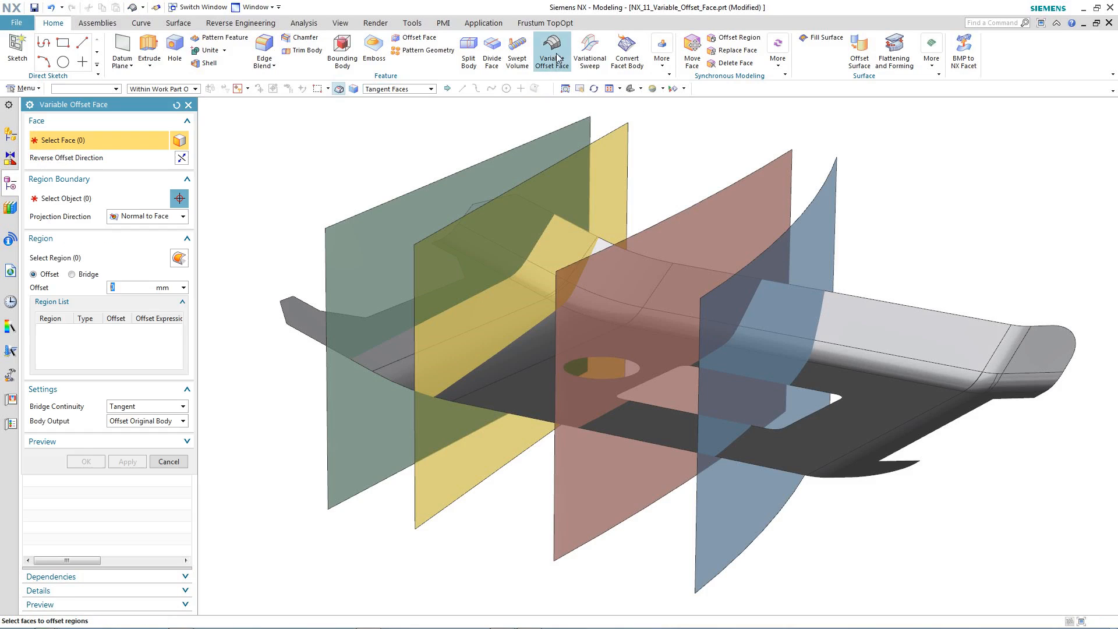
pyautogui.click(884, 326)
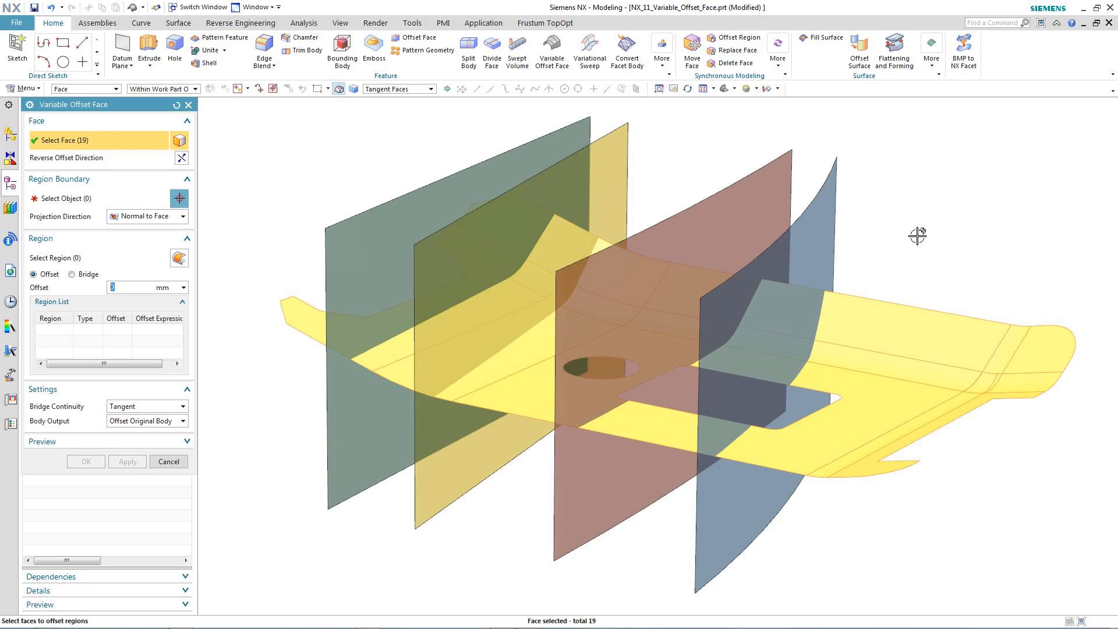
pyautogui.middleClick(908, 234)
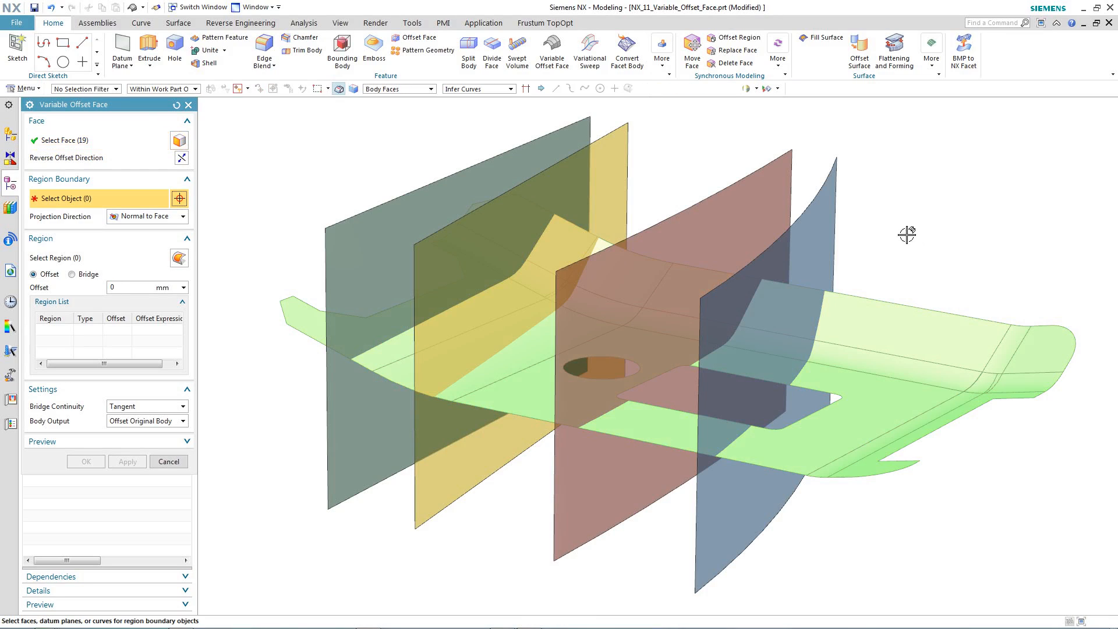
pyautogui.click(830, 250)
pyautogui.click(757, 224)
pyautogui.click(617, 186)
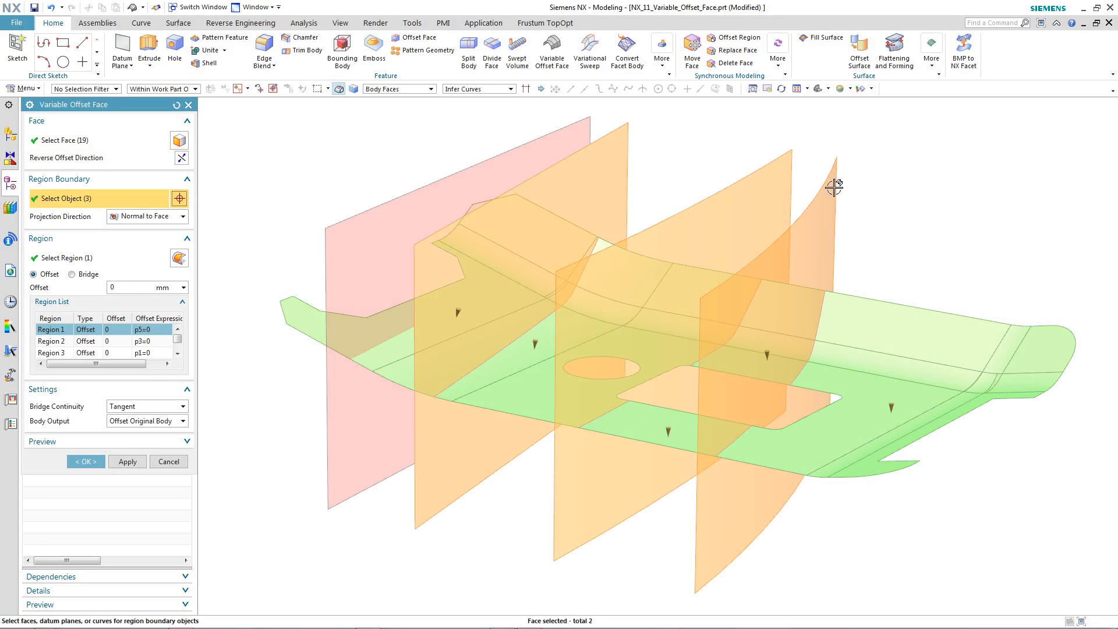
# Set the offset of the end region beyond the blue boundary sheet to -10 mm.
pyautogui.middleClick(892, 404)
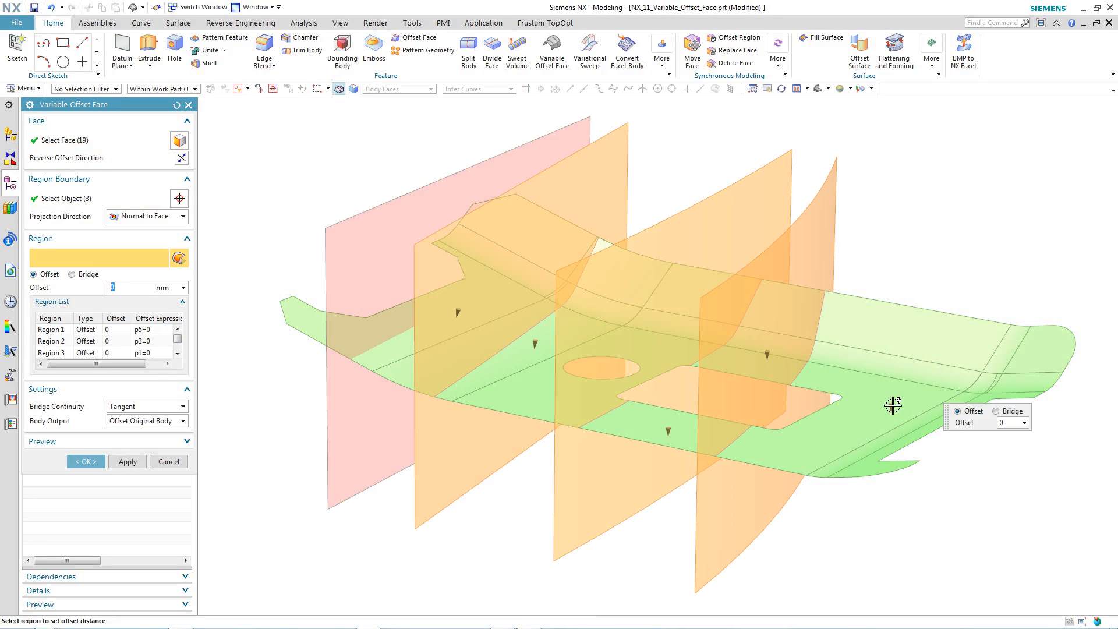
pyautogui.click(1001, 422)
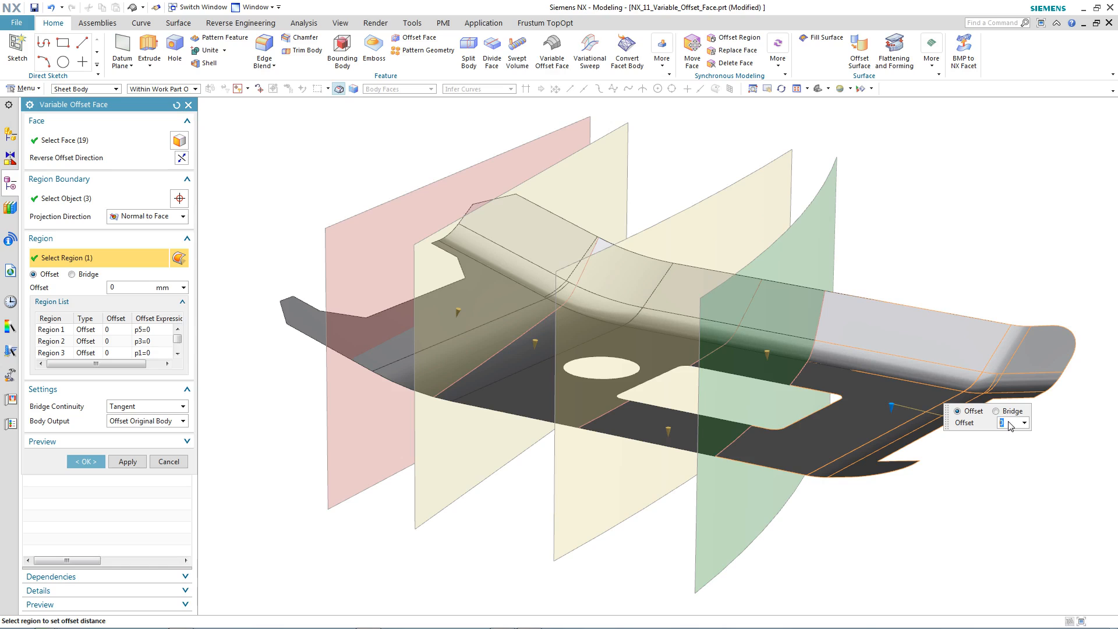
pyautogui.write('-10')
pyautogui.press('Return')
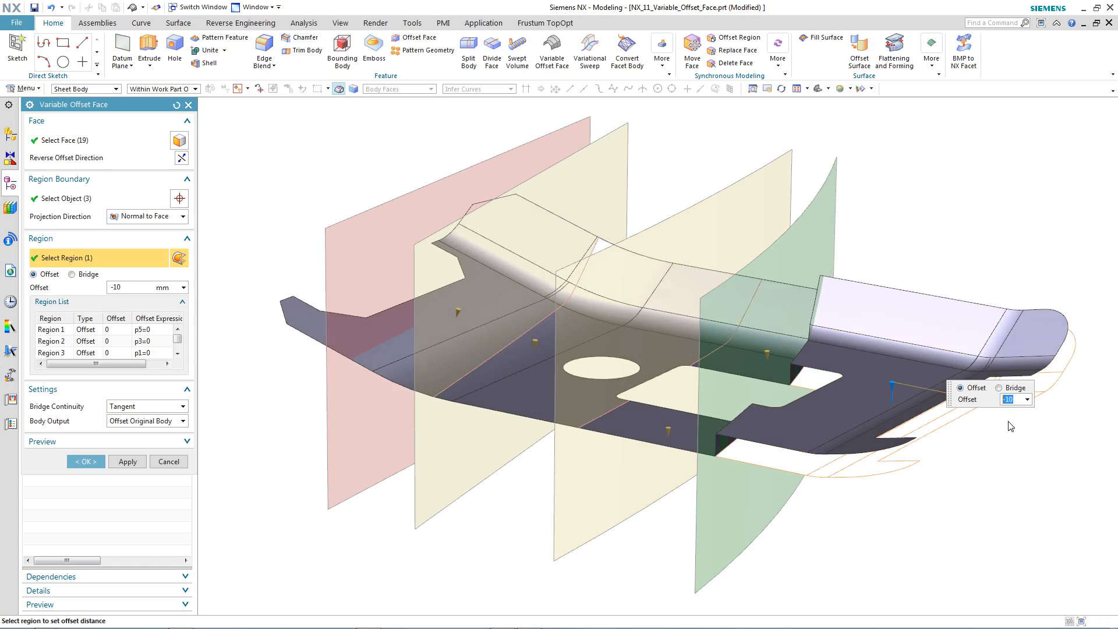
# Set the offset of Region 2, between the yellow and red boundary sheets, to 8 mm.
pyautogui.click(535, 344)
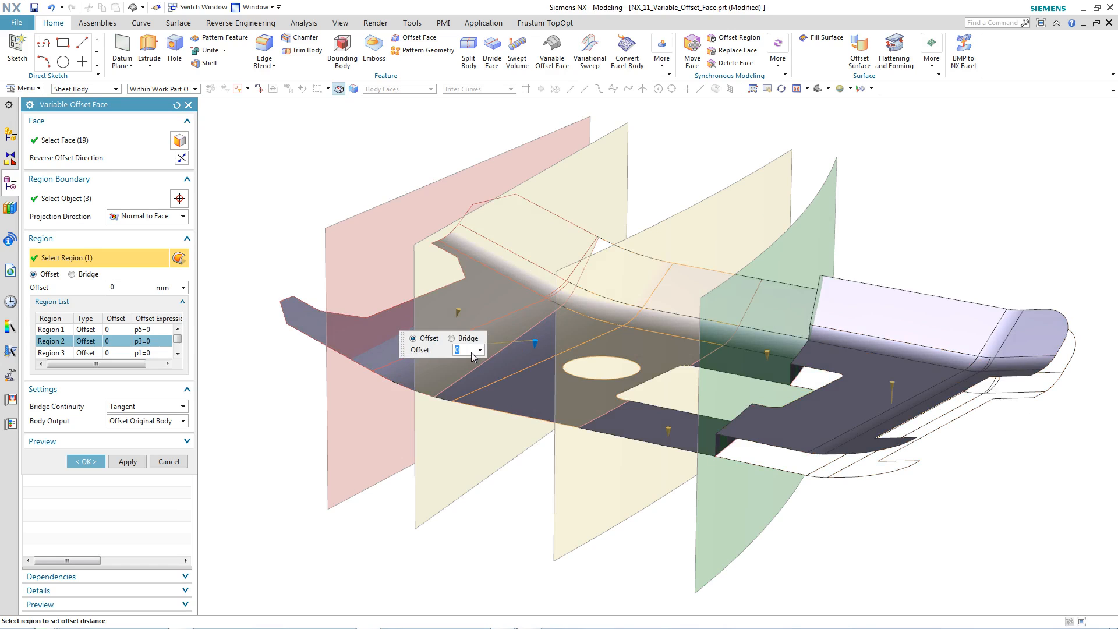
pyautogui.write('8')
pyautogui.press('Return')
# Change Region 3, the narrow strip beside the rectangular cutout between the red and blue sheets, to a Bridge.
pyautogui.moveTo(637, 602); pyautogui.dragTo(721, 461, button='middle')
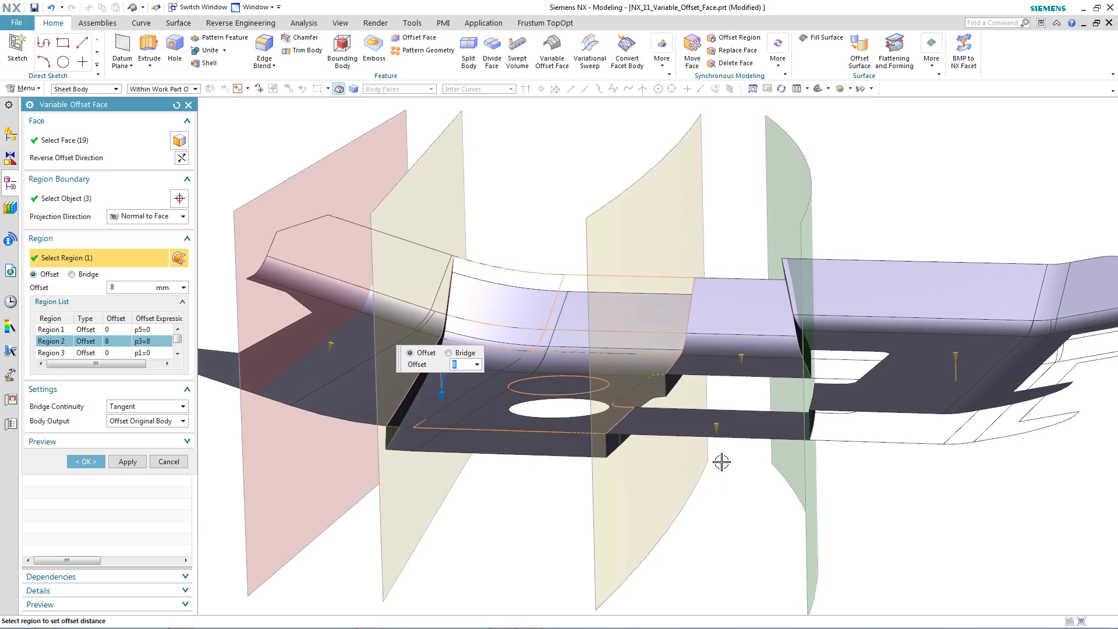
pyautogui.click(722, 424)
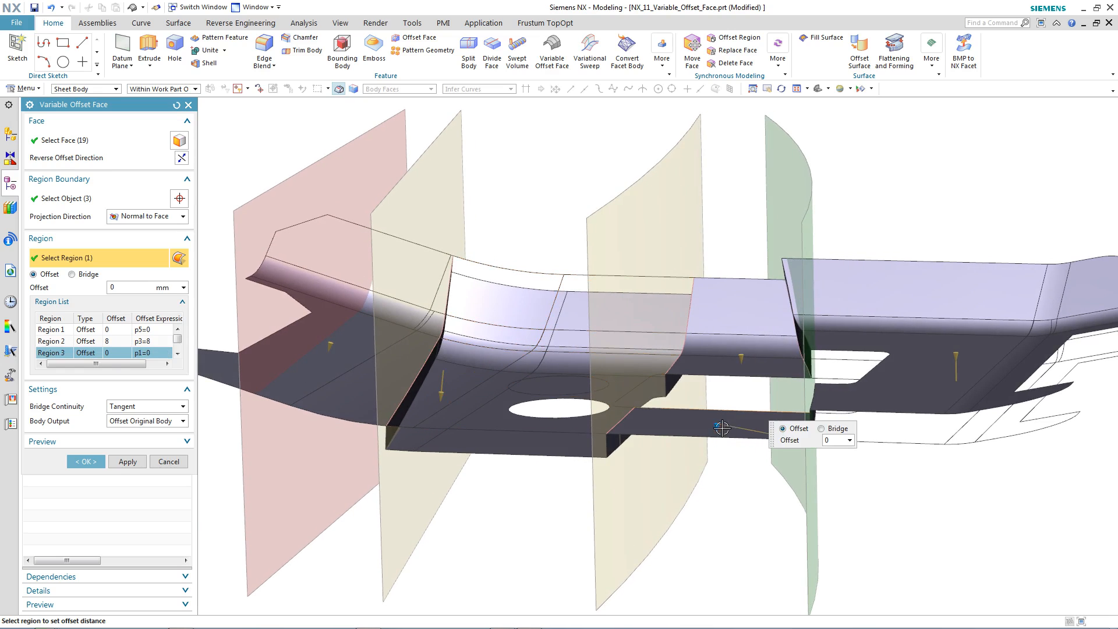
pyautogui.click(821, 429)
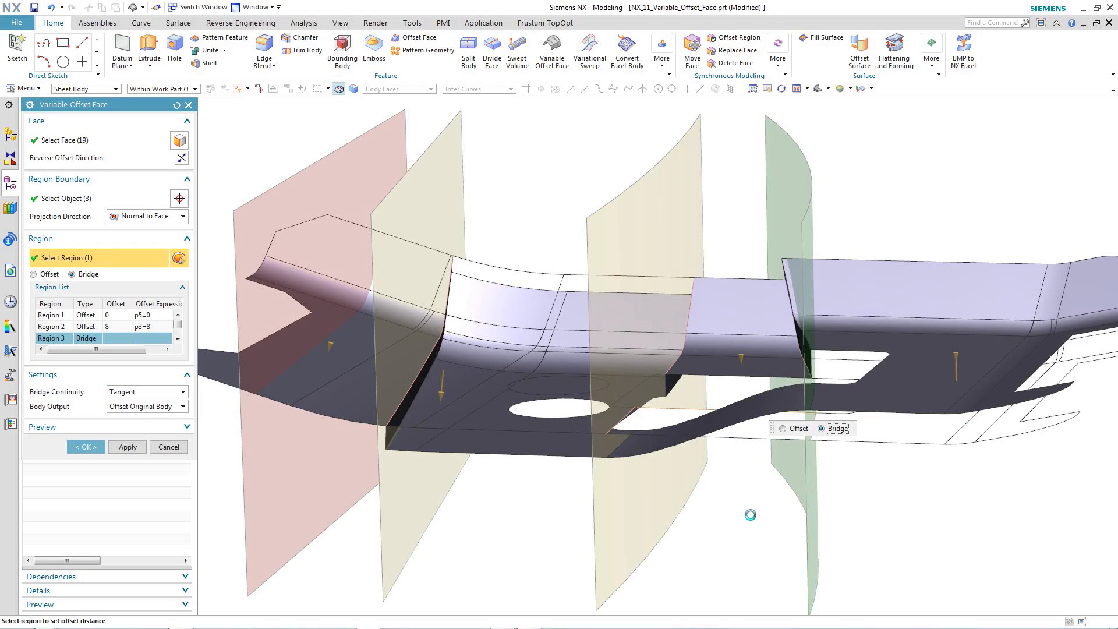
# Try Connected as the bridge continuity while viewing the bridge from the side, and set it back to Tangent.
pyautogui.moveTo(749, 514); pyautogui.dragTo(746, 542, button='middle')
pyautogui.click(146, 392)
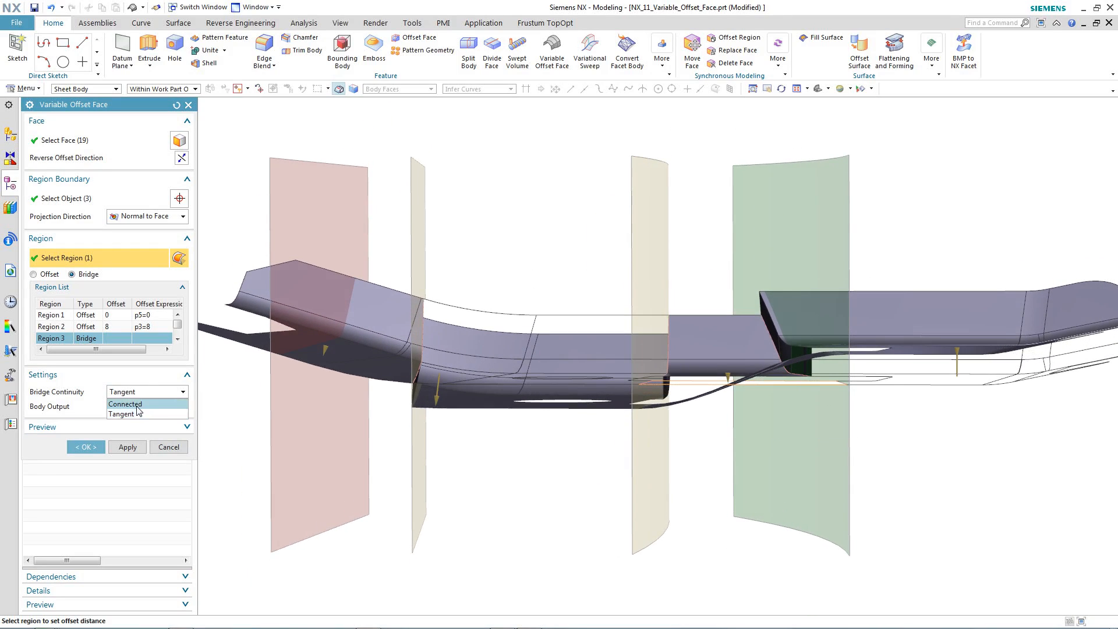
pyautogui.click(138, 407)
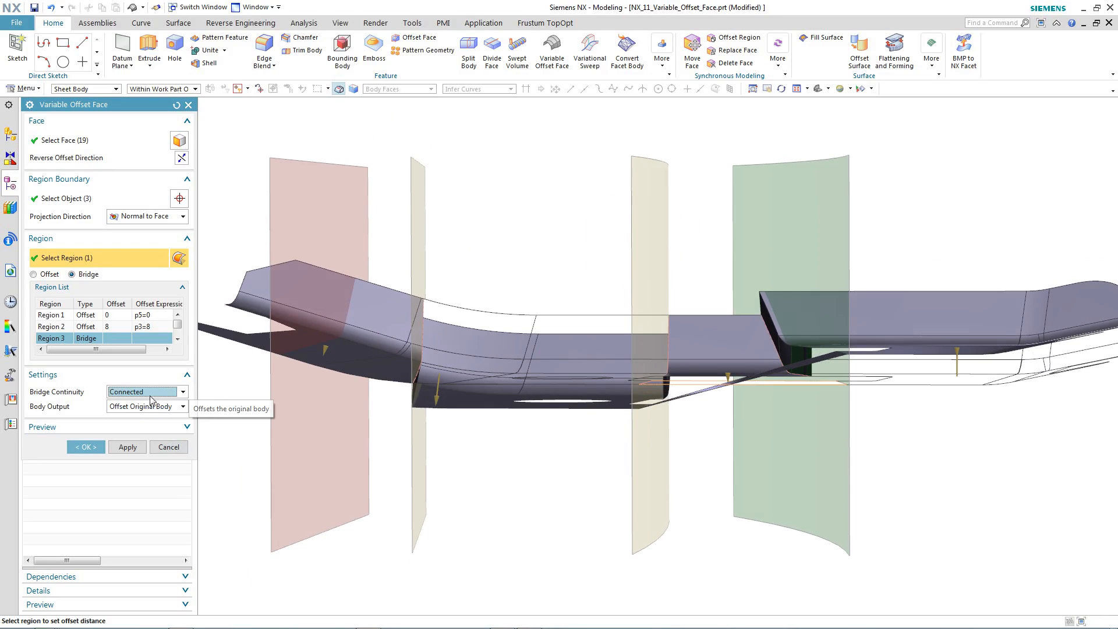
pyautogui.click(149, 391)
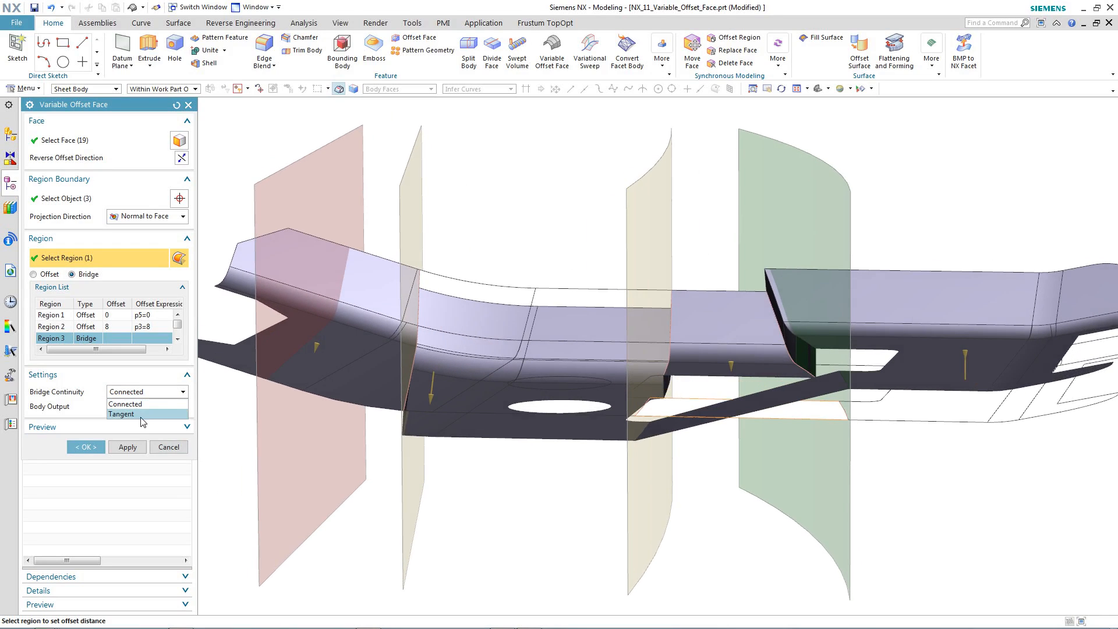
pyautogui.click(142, 415)
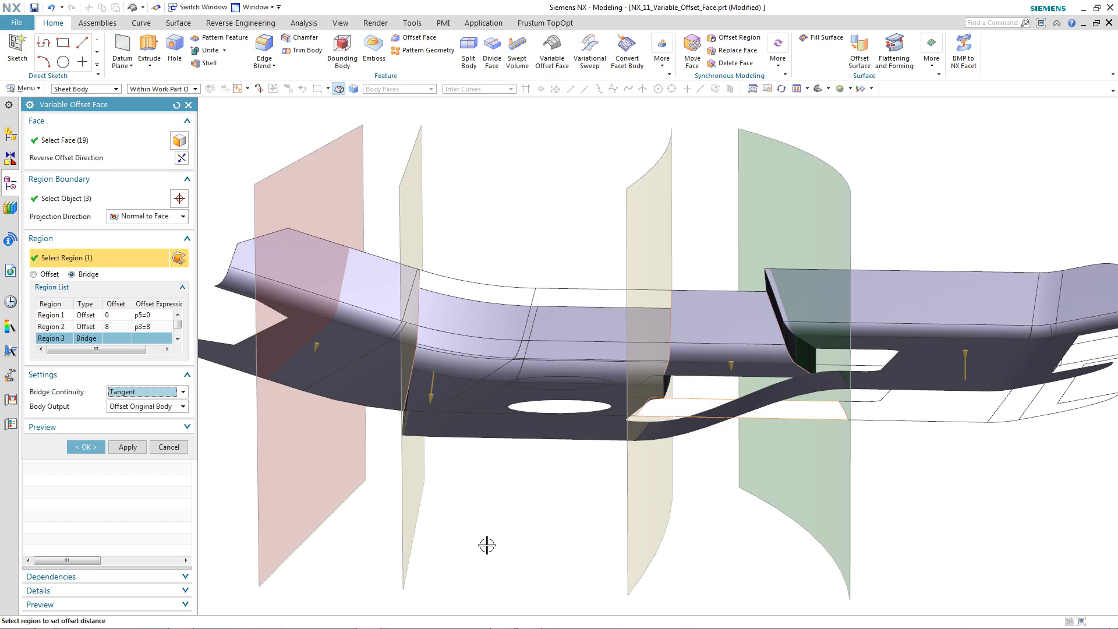
# Set the offset of Region 1, beyond the yellow boundary sheet, to -8 mm and create the variable offset.
pyautogui.moveTo(487, 545); pyautogui.dragTo(351, 464, button='middle')
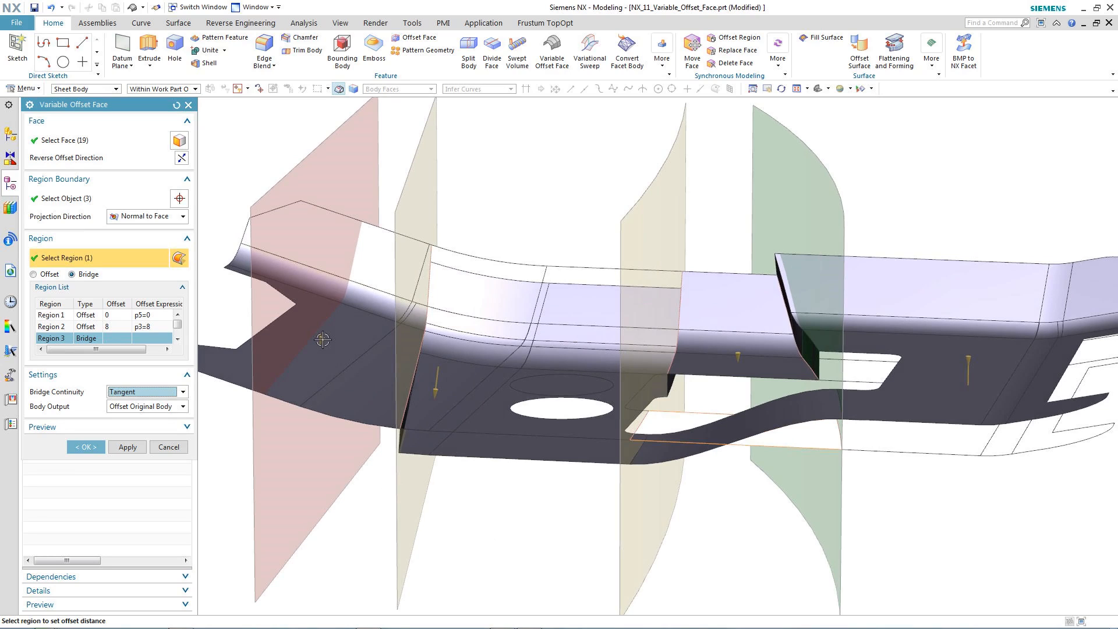
pyautogui.click(323, 340)
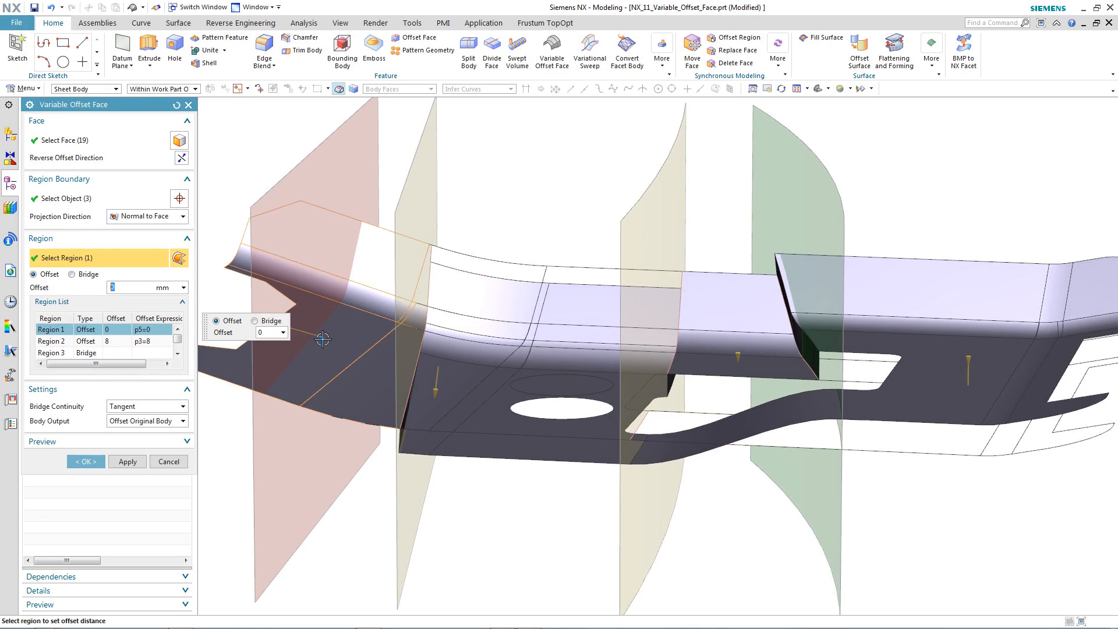
pyautogui.moveTo(486, 513)
pyautogui.mouseDown(button='middle')
pyautogui.moveTo(506, 552)
pyautogui.moveTo(490, 589)
pyautogui.mouseUp(button='middle')
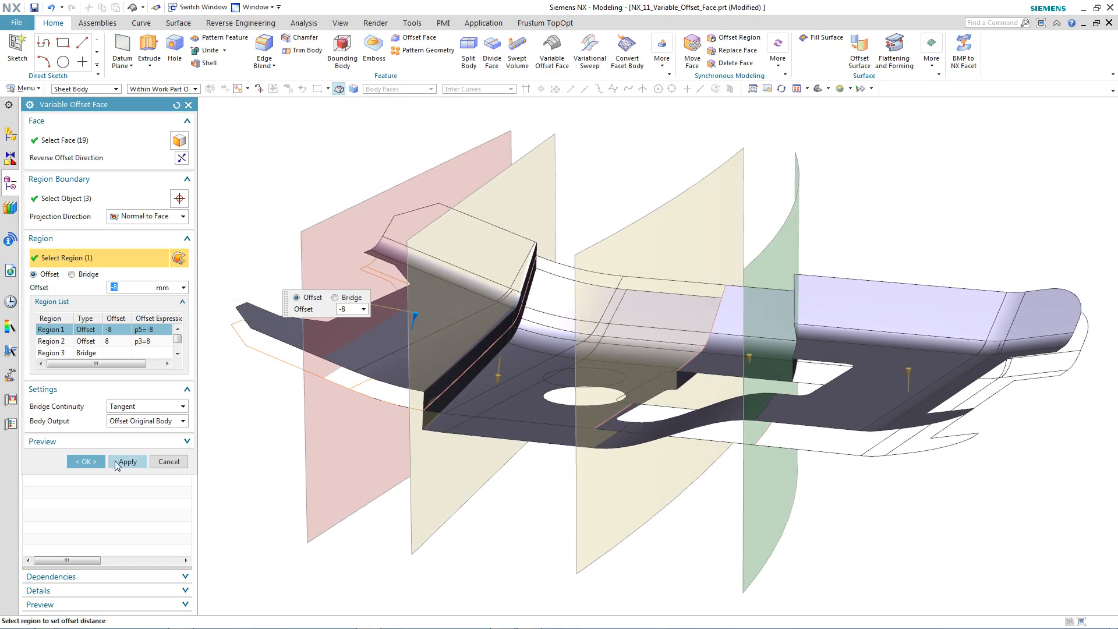
pyautogui.click(96, 462)
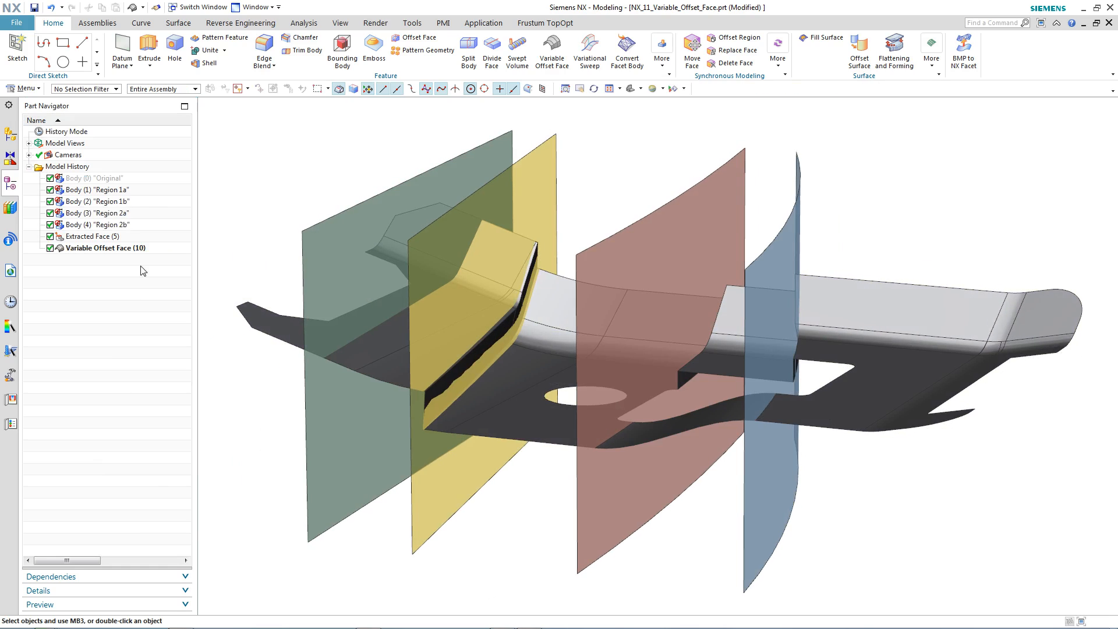
# Hide the four boundary sheet bodies Region 1a, Region 1b, Region 2a and Region 2b.
pyautogui.click(146, 189)
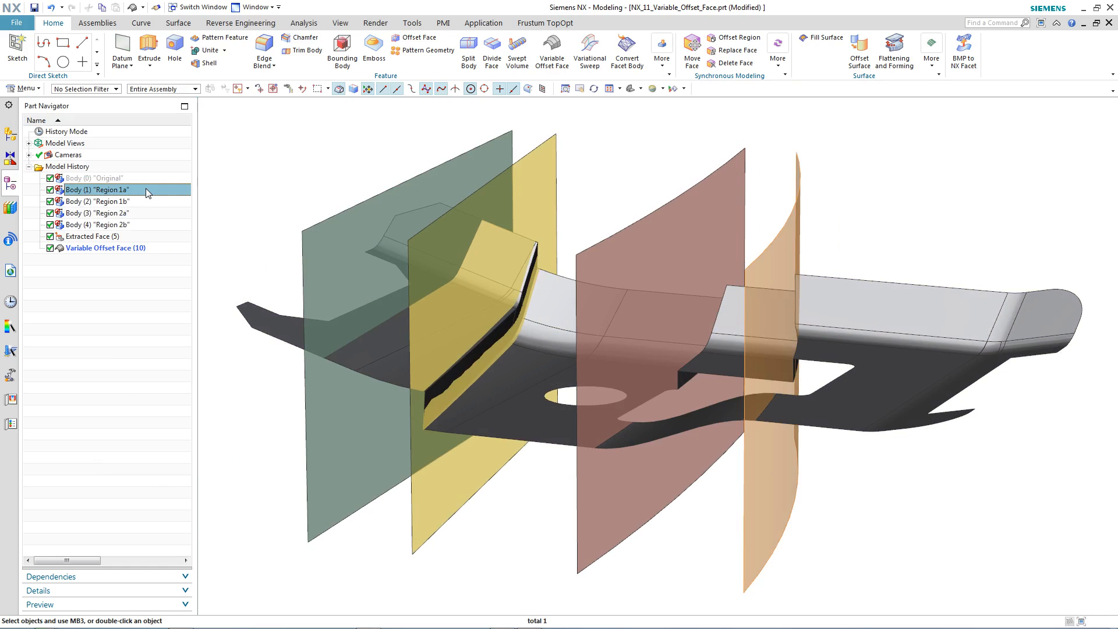
pyautogui.keyDown('shift'); pyautogui.click(146, 223); pyautogui.keyUp('shift')
pyautogui.rightClick(146, 223)
pyautogui.click(169, 229)
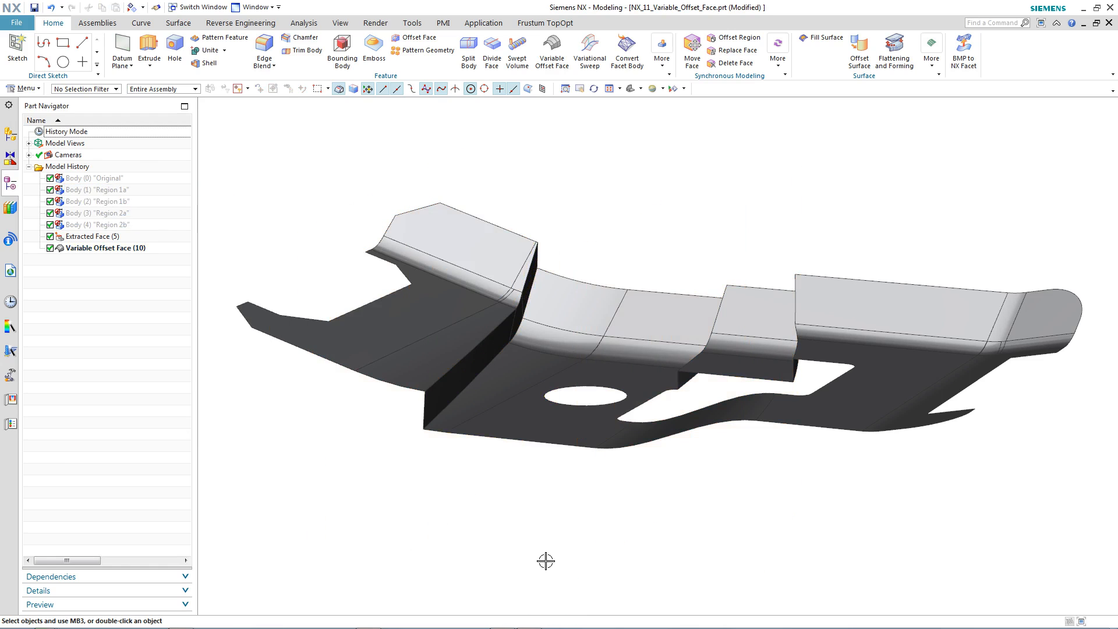
# Roll the model history back by making Extracted Face (5) the current feature.
pyautogui.press('Home')
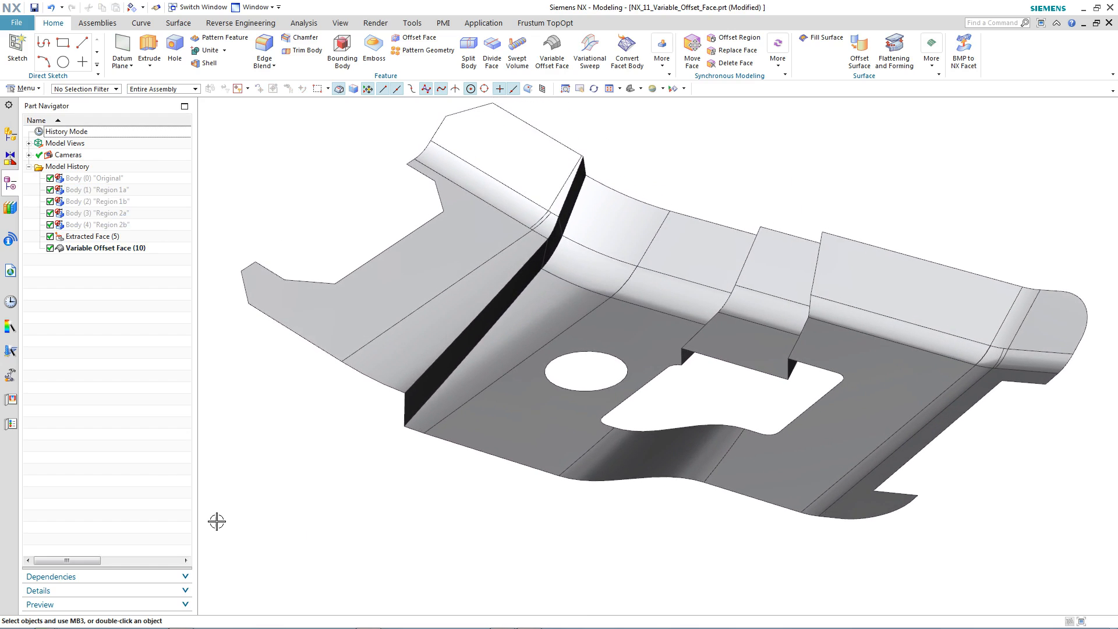
pyautogui.click(119, 239)
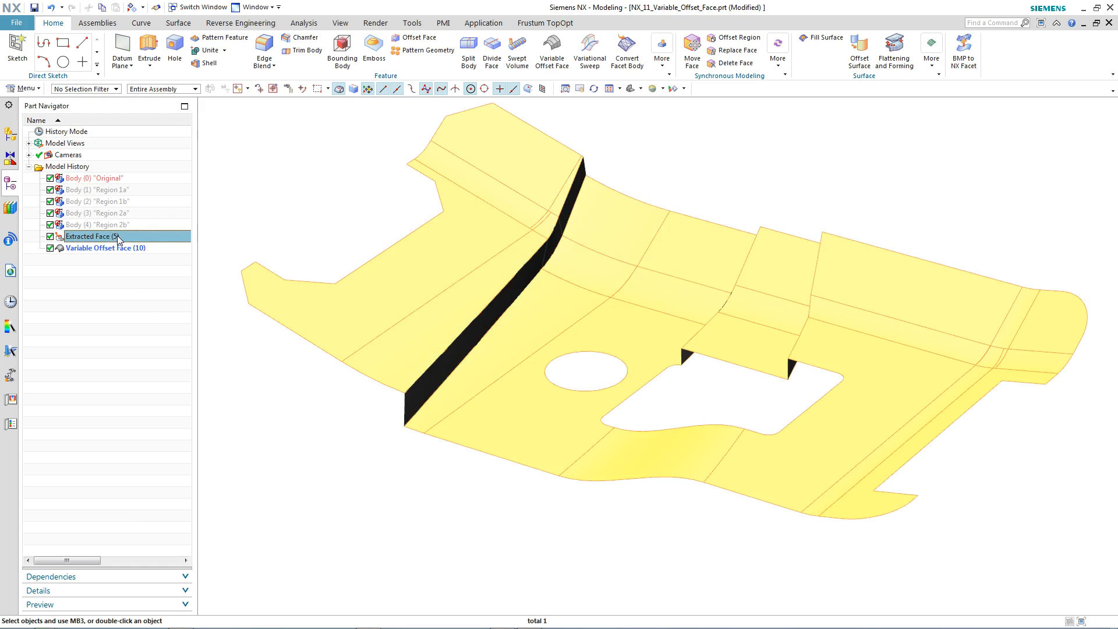
pyautogui.rightClick(118, 238)
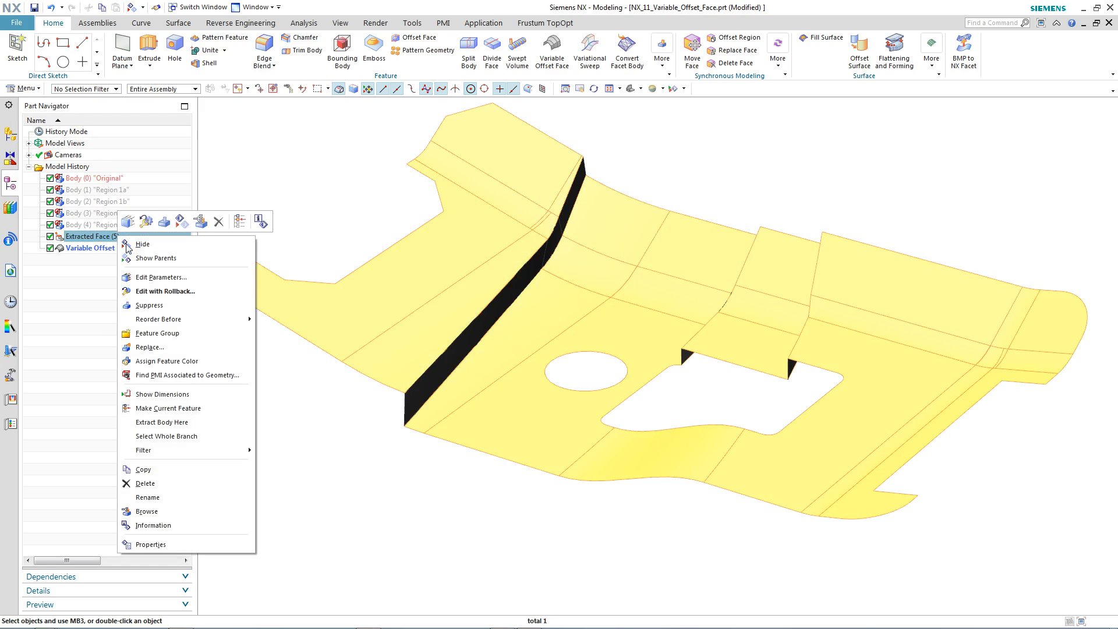
pyautogui.click(138, 408)
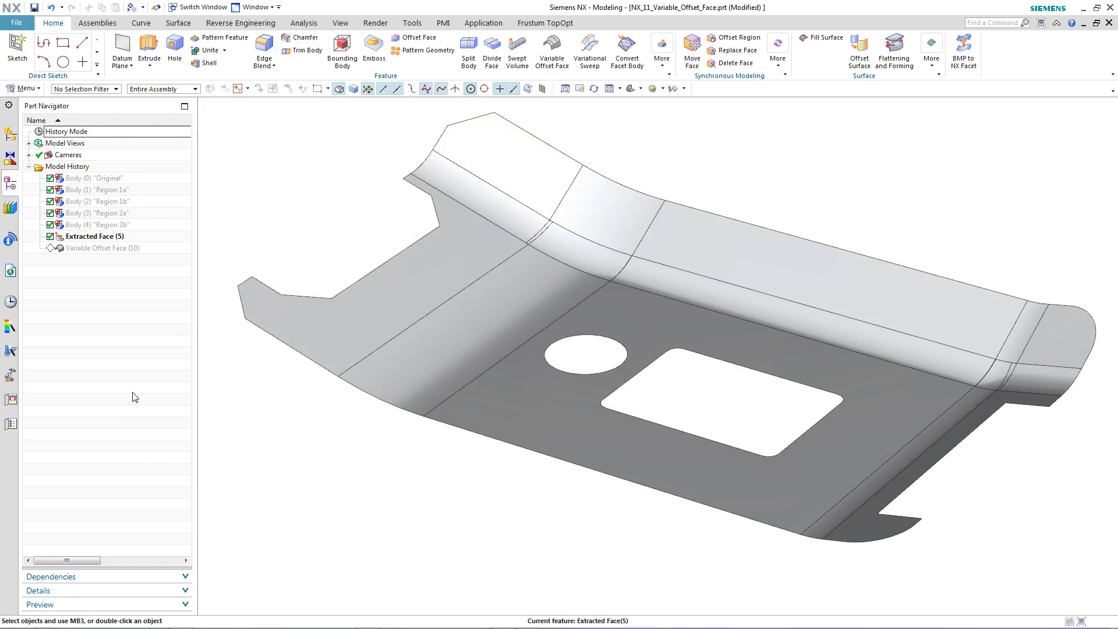
# Sketch a line about 107 mm long at 90° across the panel's round hole and finish the sketch.
pyautogui.click(81, 44)
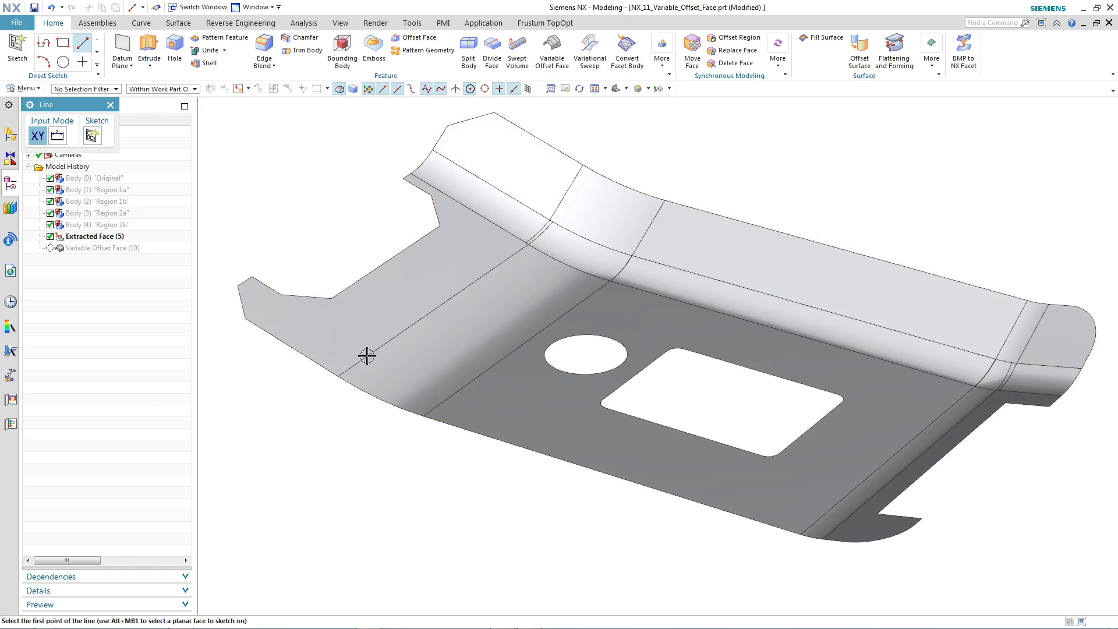
pyautogui.click(513, 417)
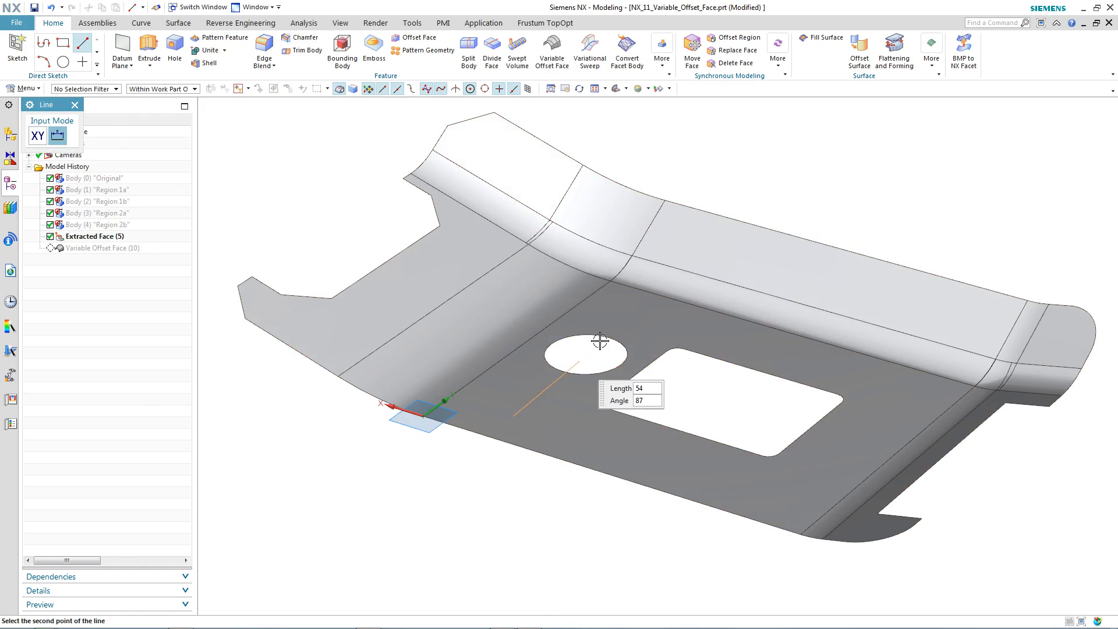
pyautogui.click(651, 312)
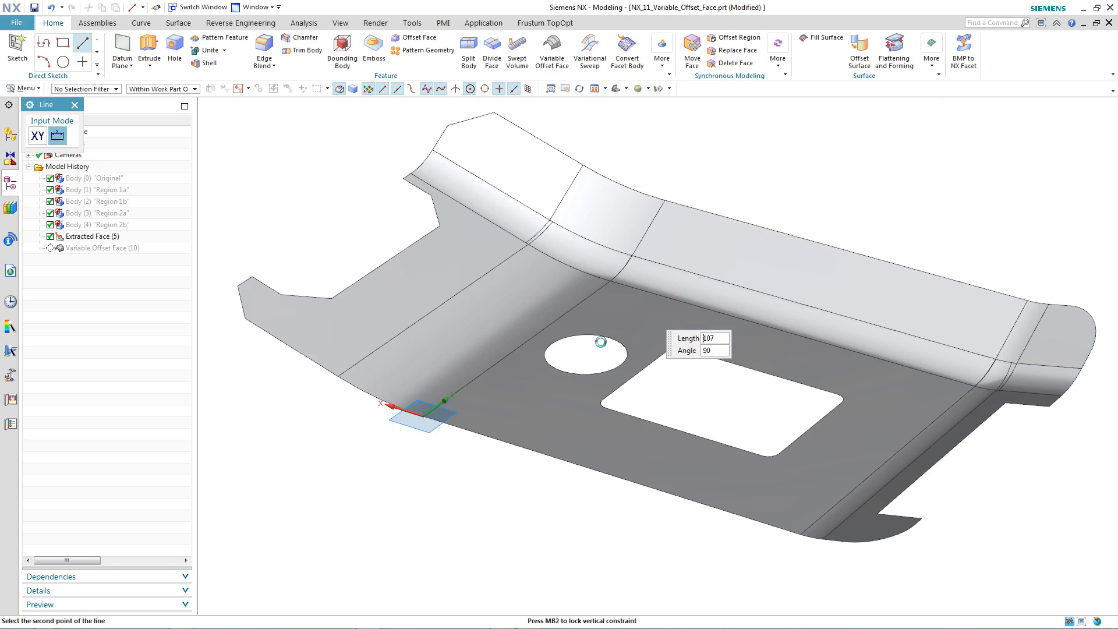
pyautogui.click(41, 50)
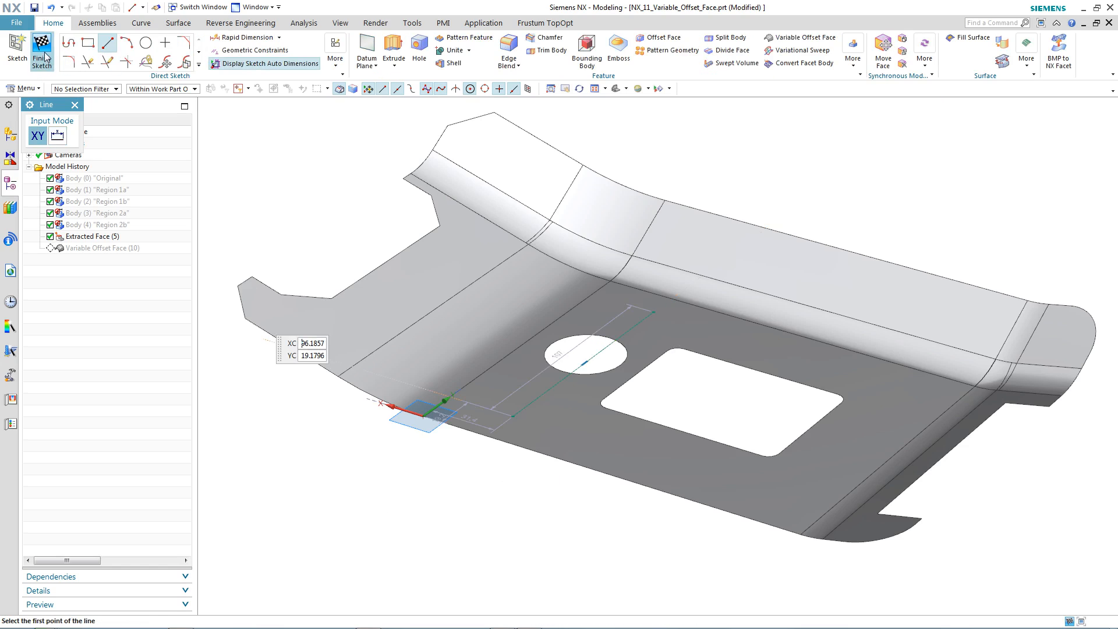
# Make the Variable Offset Face current again and add the sketched line to its region boundary objects.
pyautogui.rightClick(101, 261)
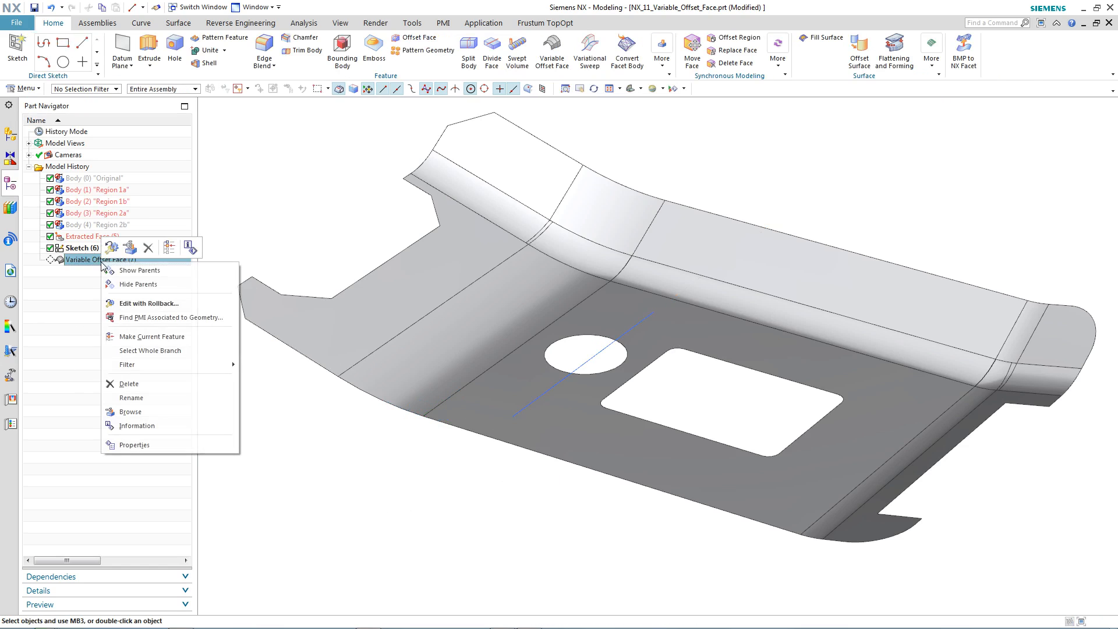
pyautogui.click(134, 337)
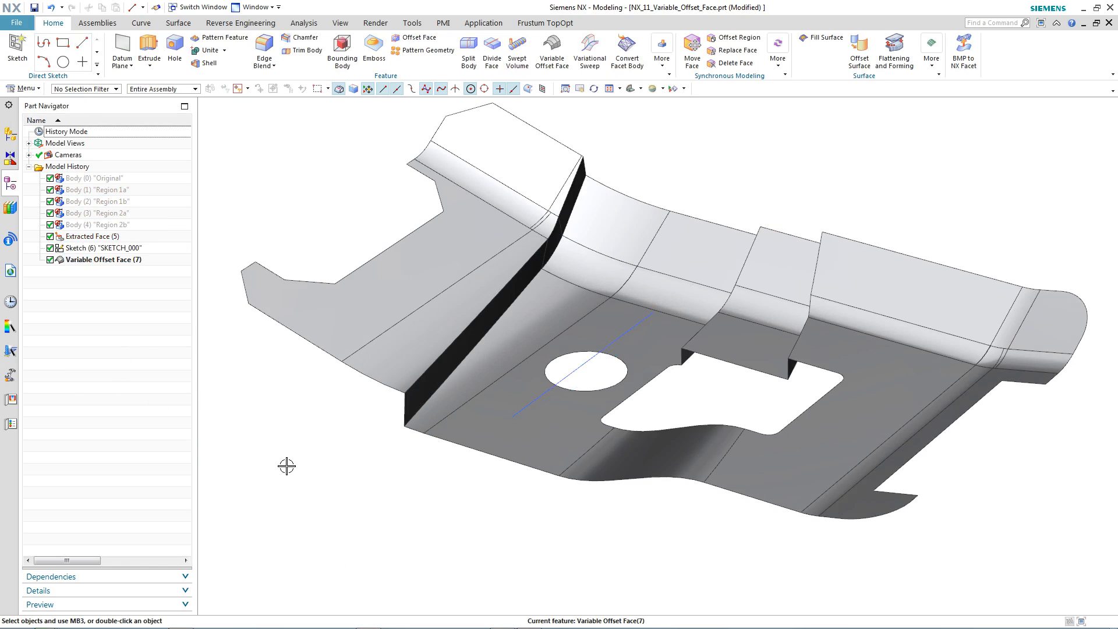
pyautogui.rightClick(132, 259)
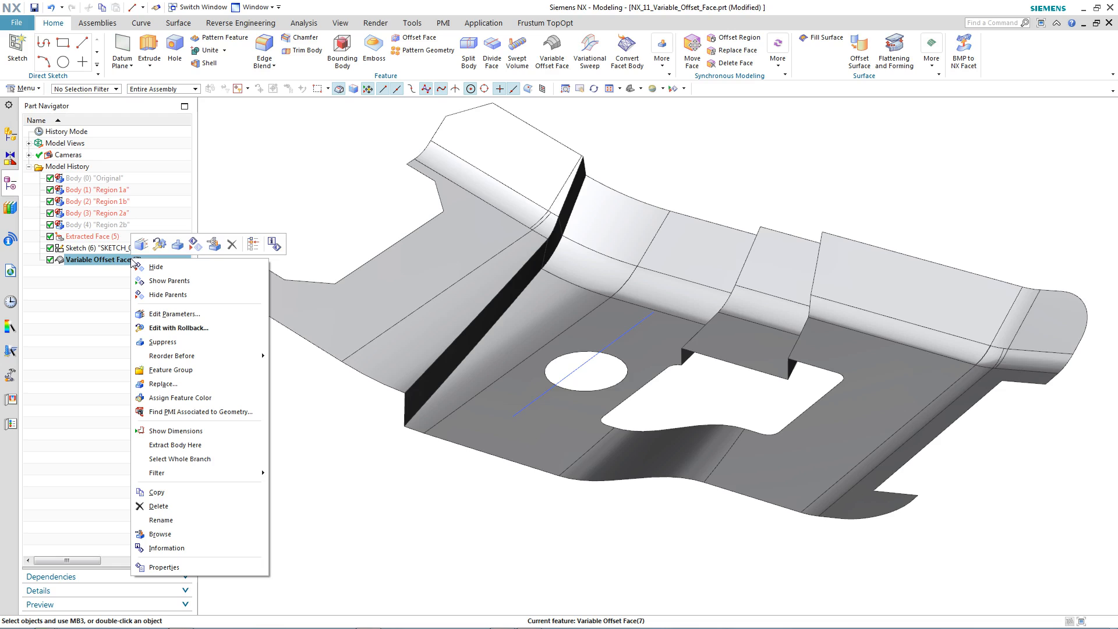
pyautogui.click(156, 329)
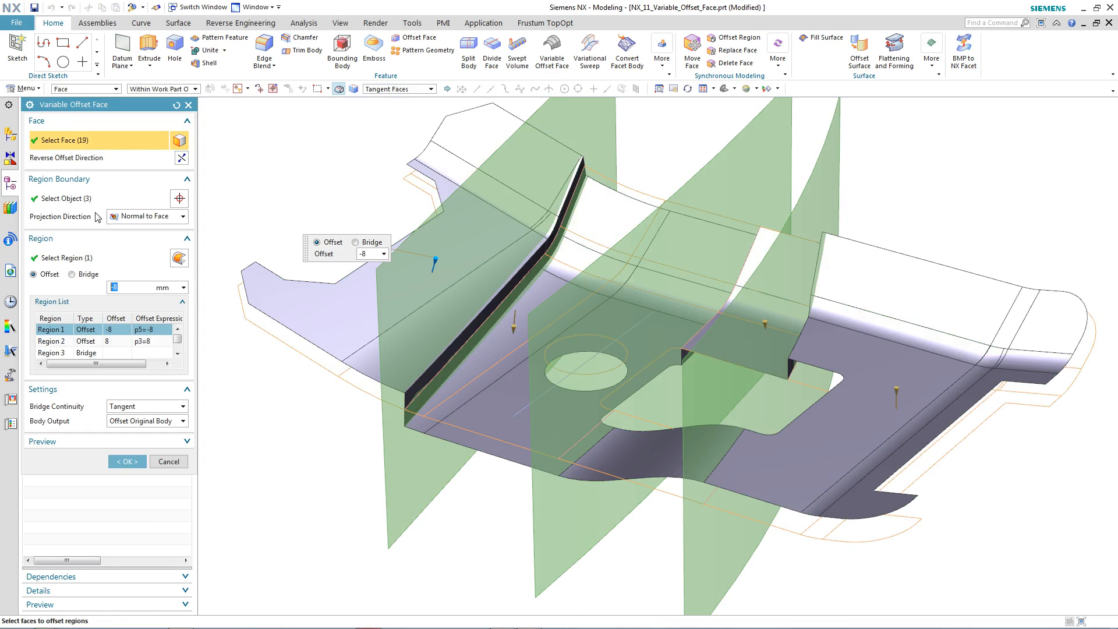
pyautogui.click(75, 203)
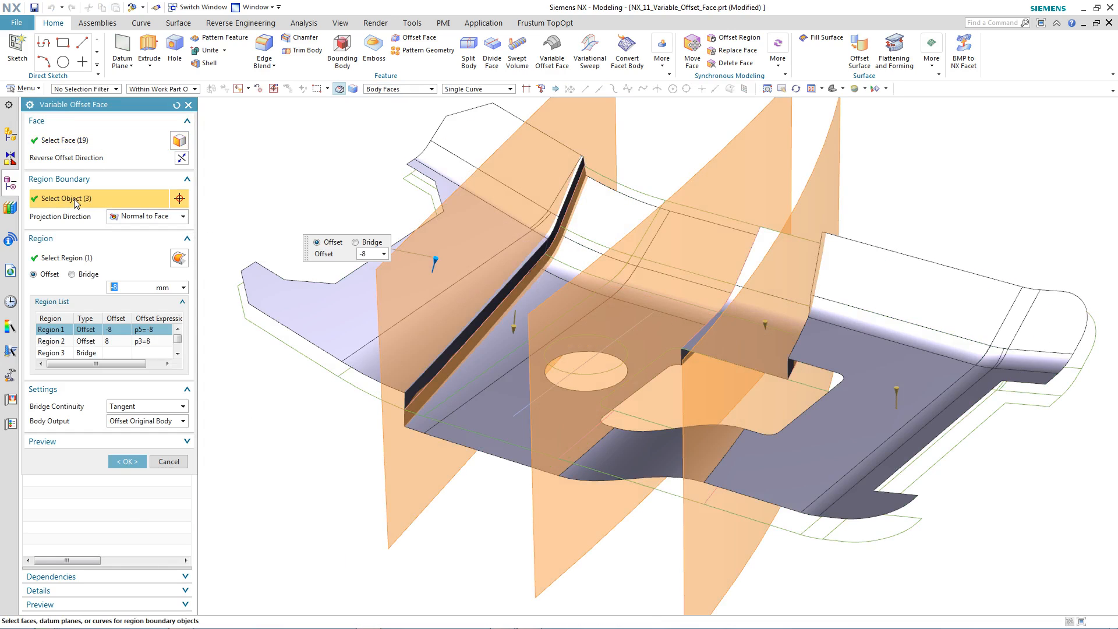
pyautogui.moveTo(244, 448)
pyautogui.mouseDown(button='middle')
pyautogui.moveTo(374, 519)
pyautogui.moveTo(505, 540)
pyautogui.moveTo(535, 511)
pyautogui.mouseUp(button='middle')
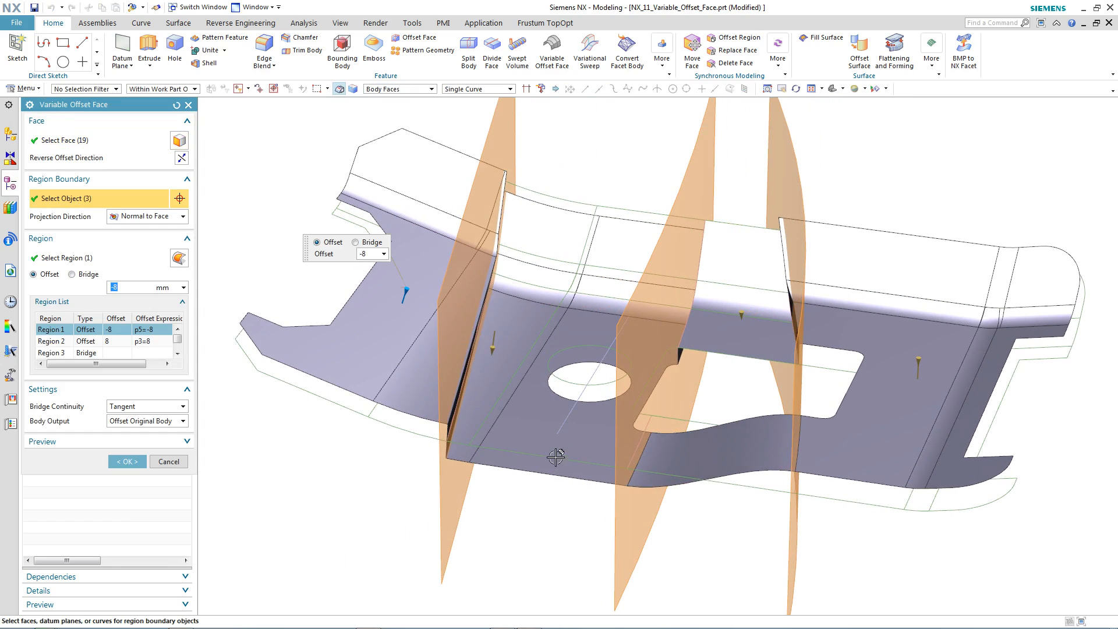
pyautogui.click(565, 420)
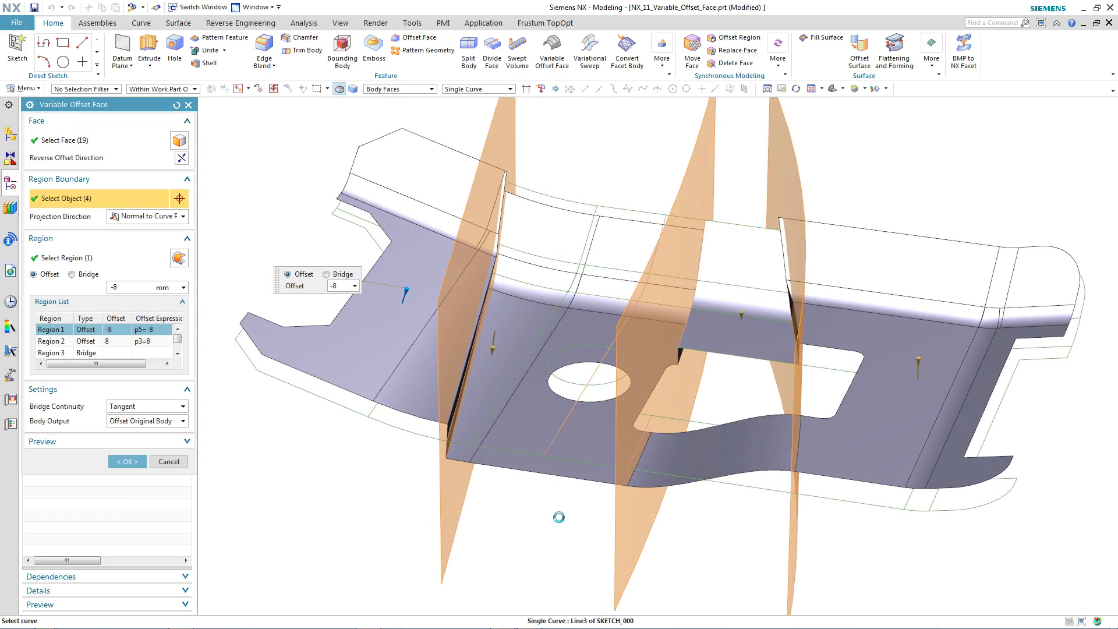
pyautogui.moveTo(547, 542); pyautogui.dragTo(215, 516, button='middle')
pyautogui.click(124, 477)
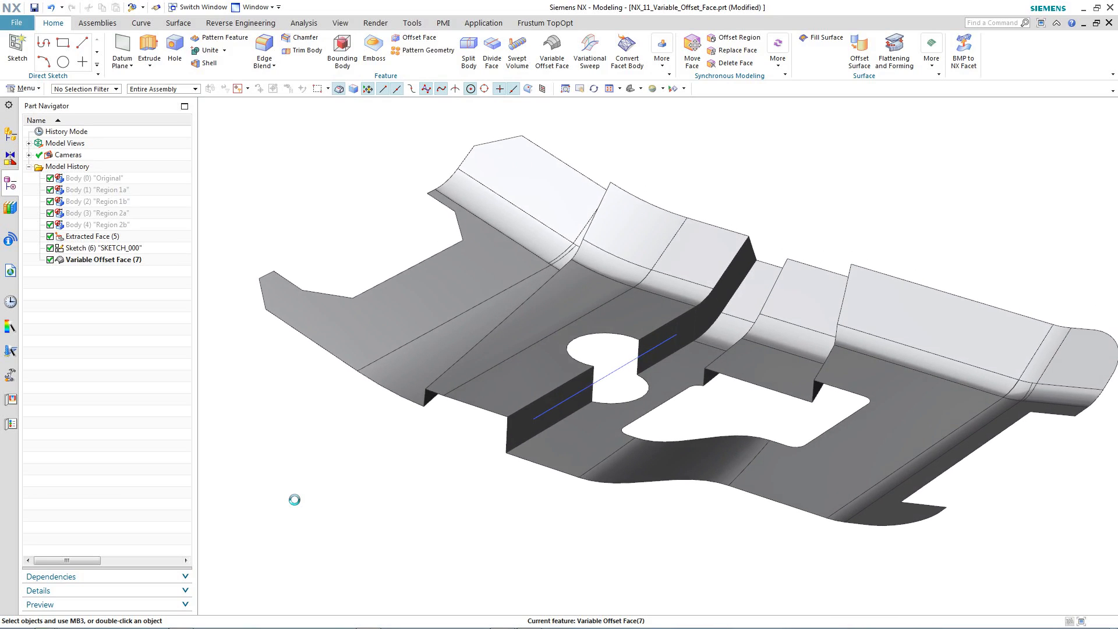
# Hide all sketches so only the offset panel is displayed.
pyautogui.hotkey('ctrl', 'w')
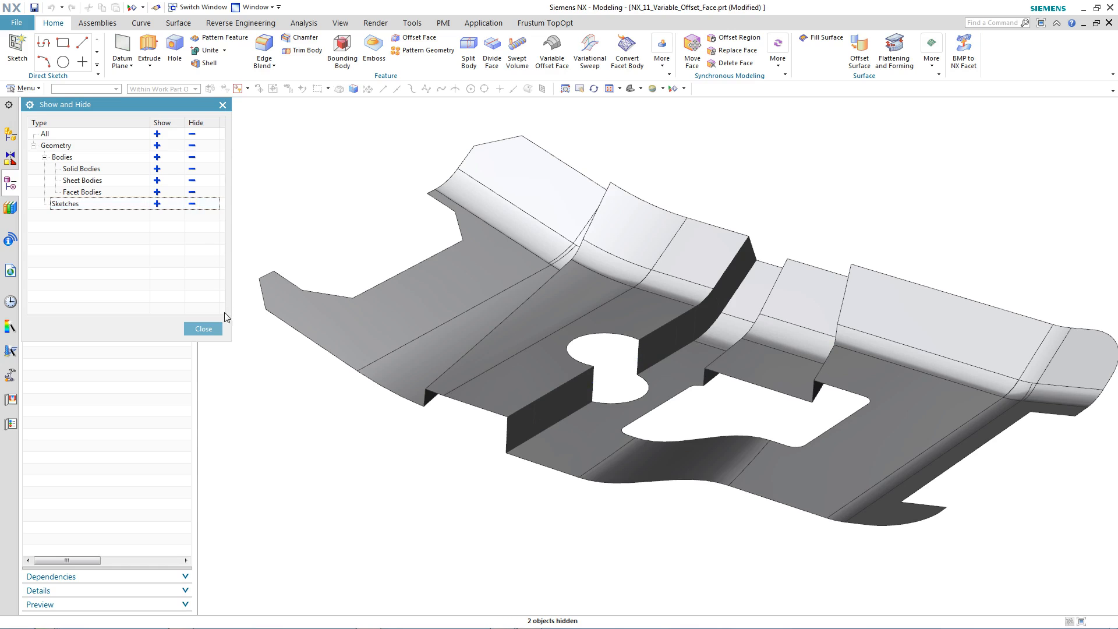
pyautogui.click(203, 328)
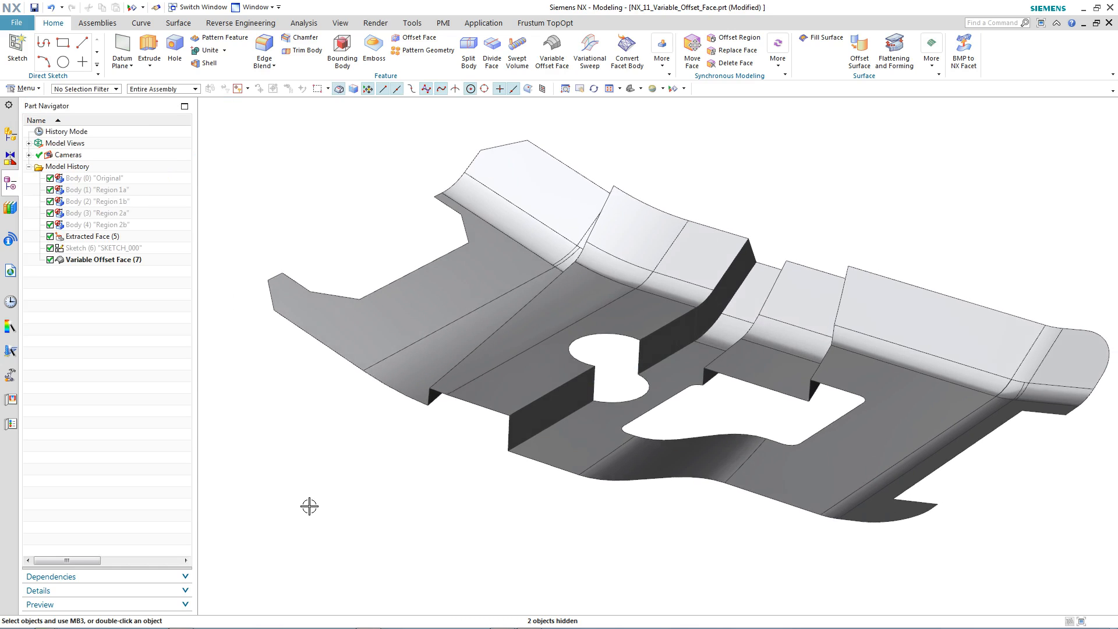